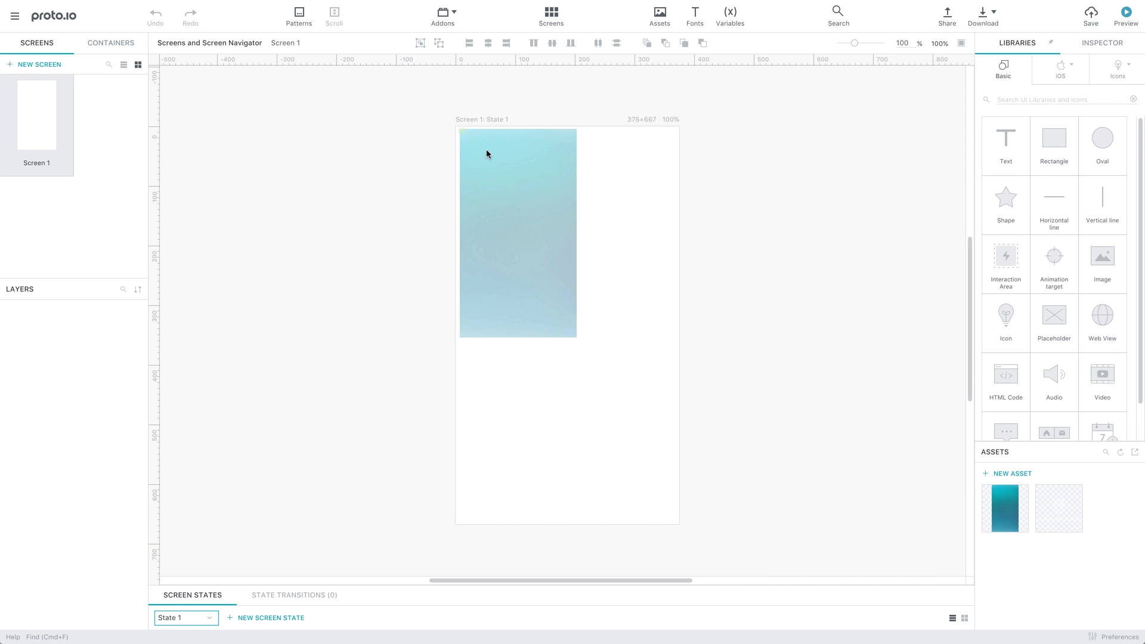
Place background.png as Screen 1's teal backdrop and center logo.png on it.
left_click_drag(879, 431, 485, 149)
left_click(778, 391)
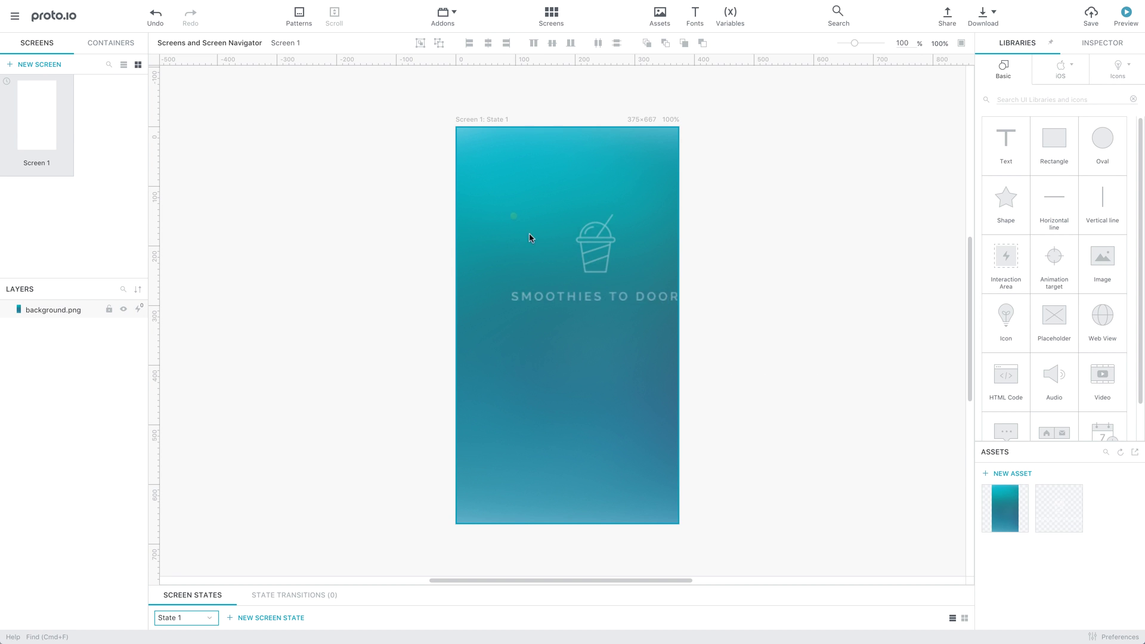
left_click_drag(504, 231, 504, 230)
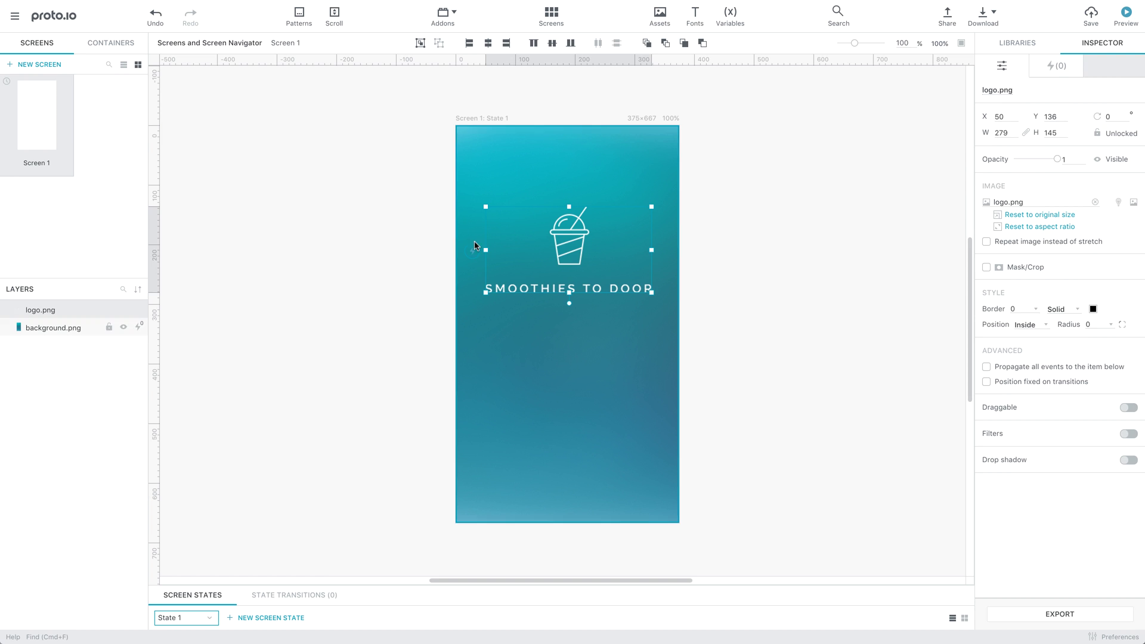
Insert a Button with Background from search and stretch it wide near Screen 1's bottom.
left_click(378, 287)
key("super+f")
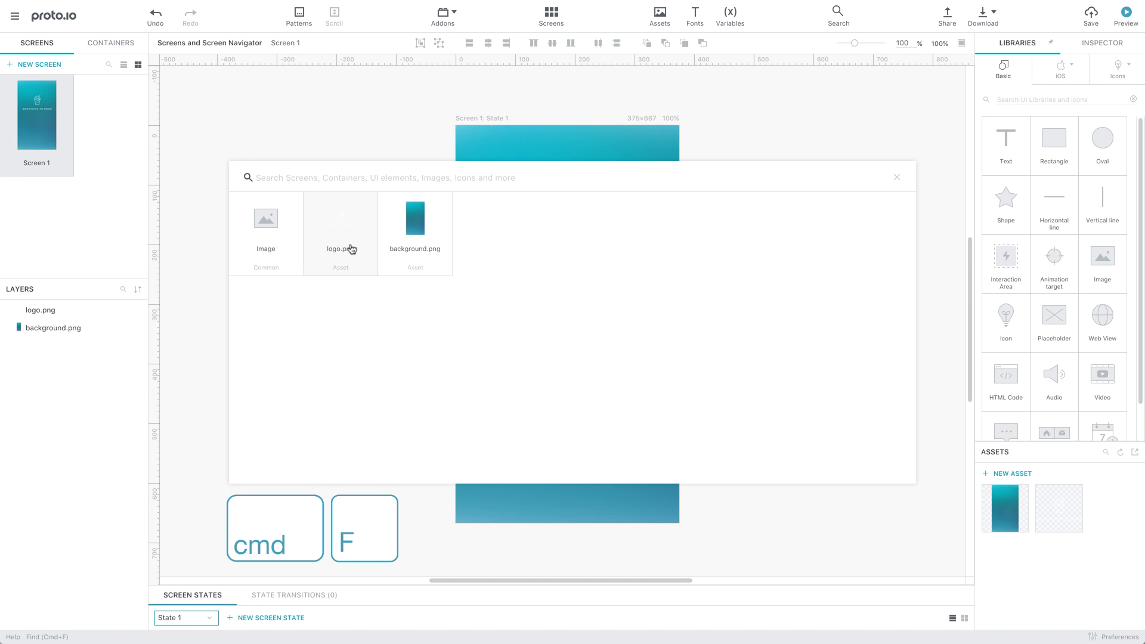
type("button")
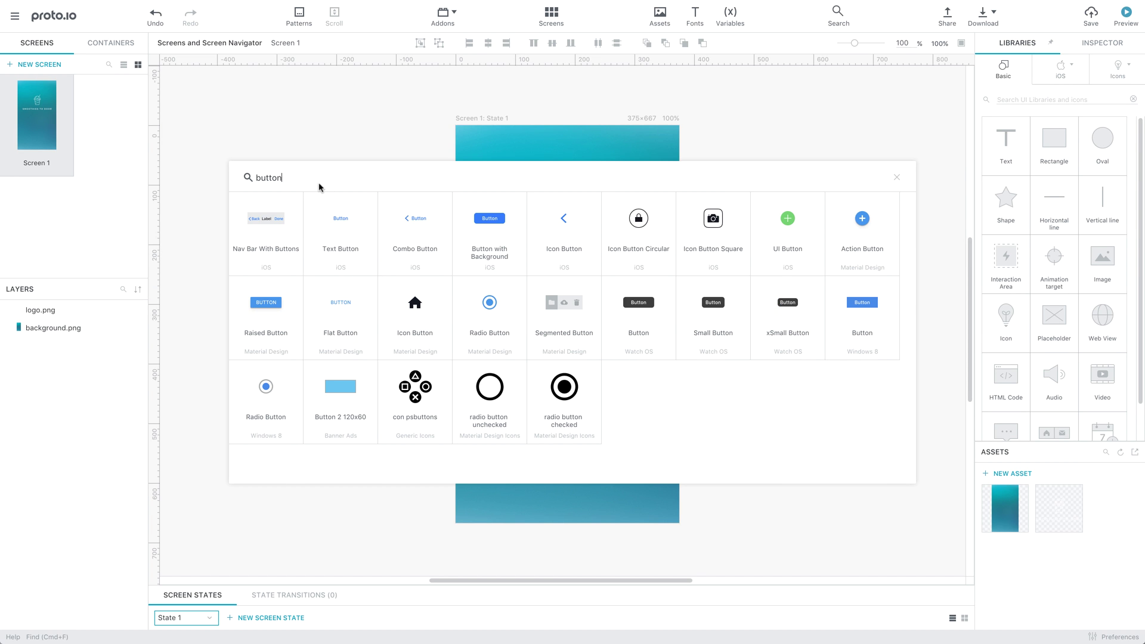
left_click(483, 242)
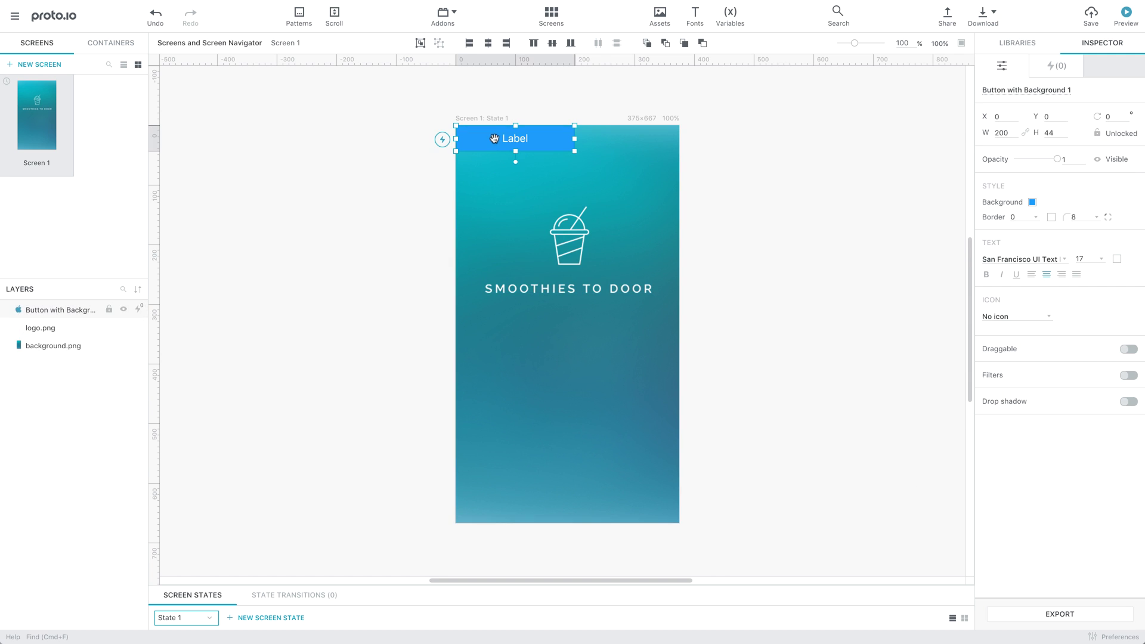
left_click_drag(493, 138, 510, 480)
left_click_drag(592, 480, 663, 480)
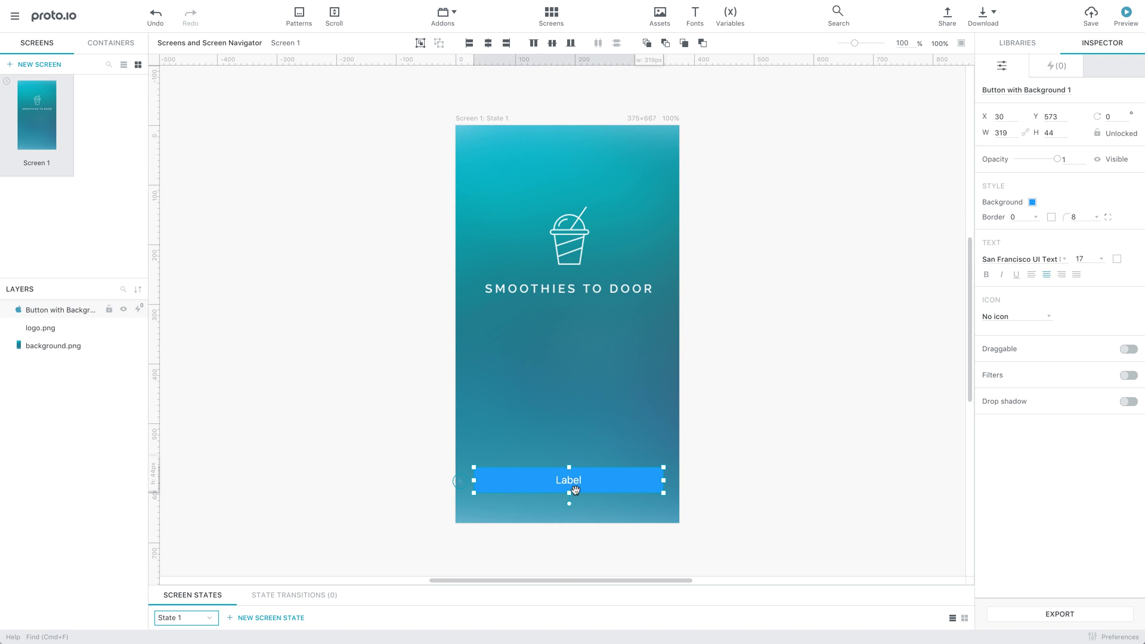
left_click_drag(569, 492, 568, 496)
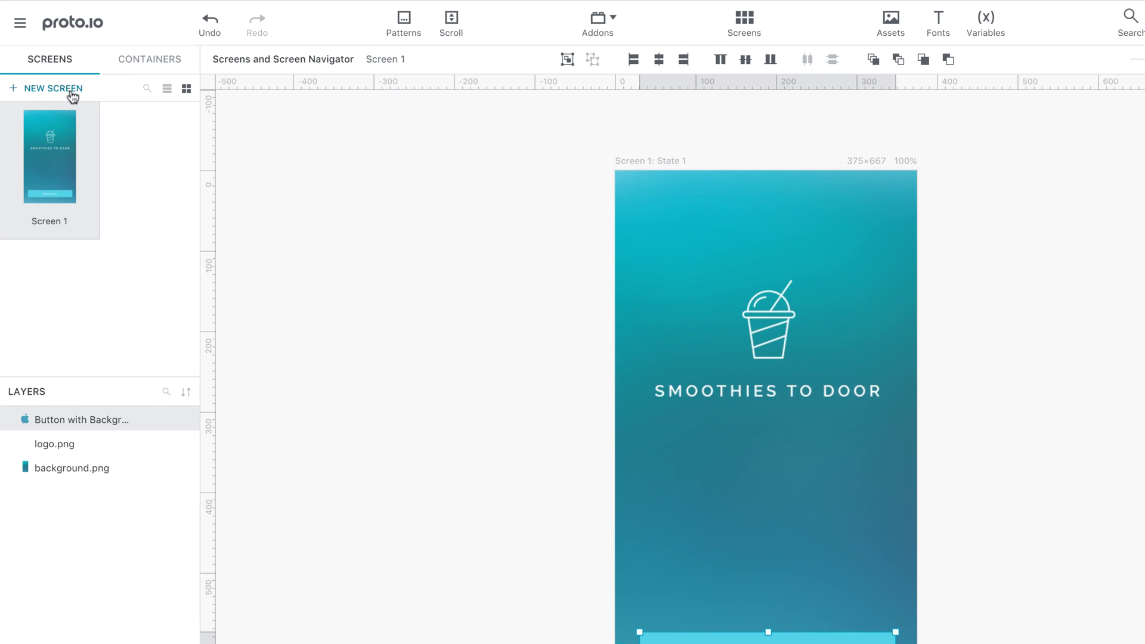
Add a new blank Screen 2 to the project.
left_click(72, 96)
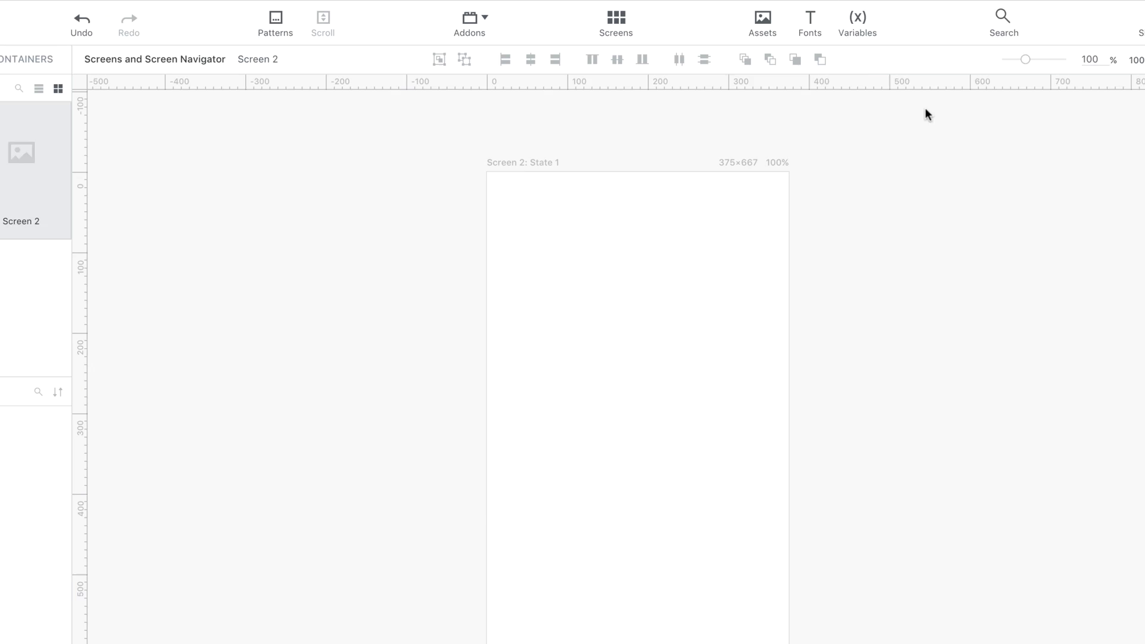
type("Onboarding")
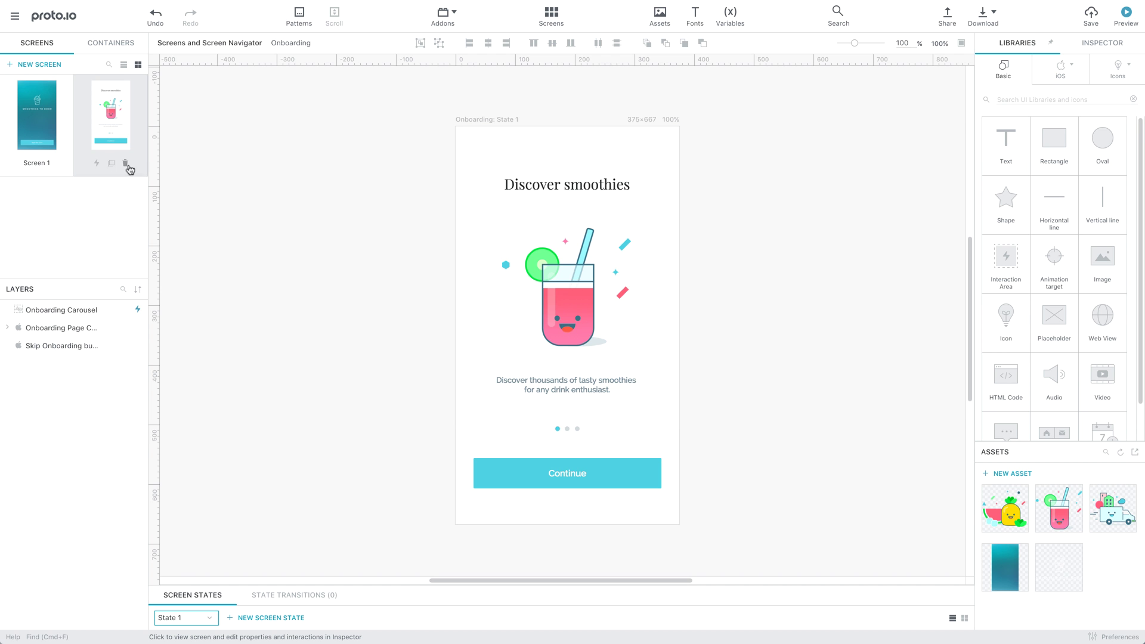
Select Screen 1 and name it 'Splash Screen' in the Inspector.
left_click(57, 142)
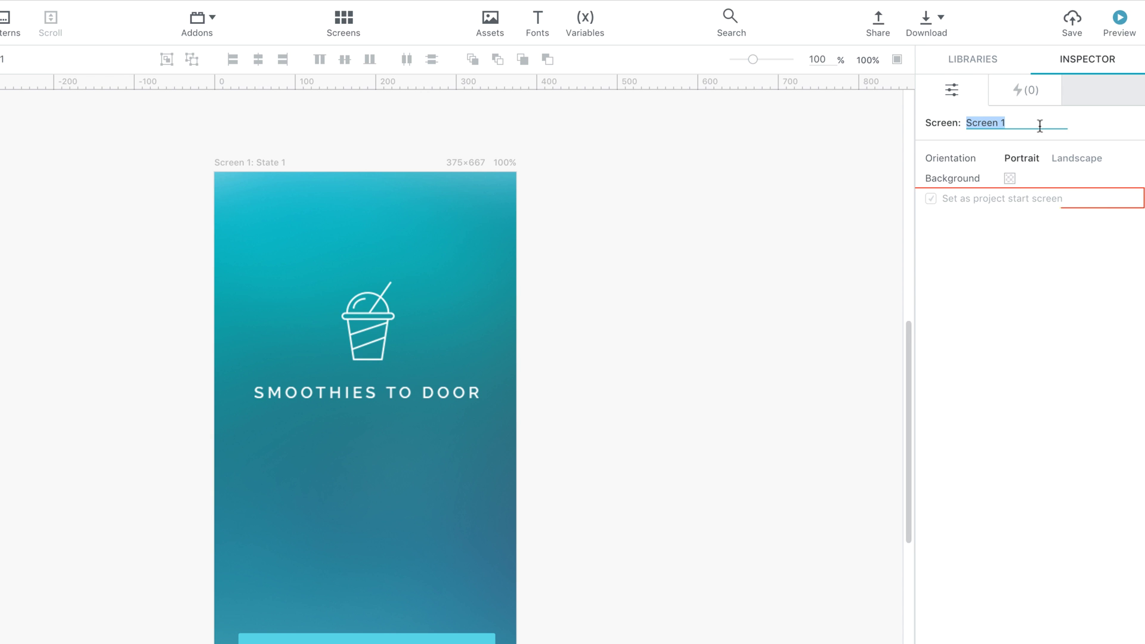
type("Spla")
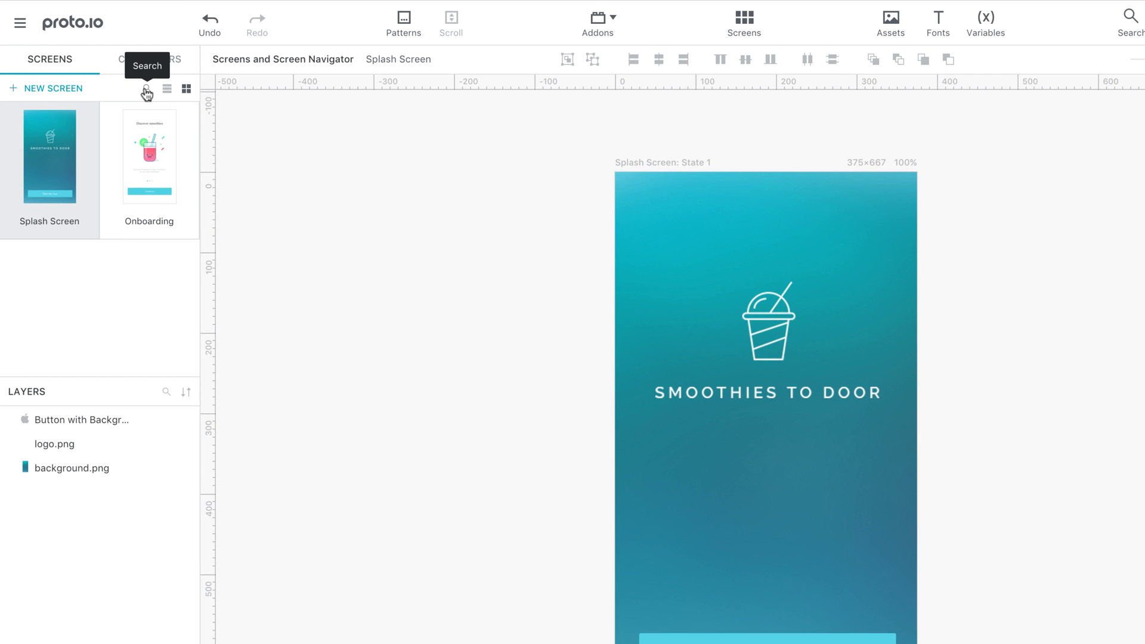
Switch the Screens panel to List view, showing Splash Screen and Onboarding by name.
left_click(147, 89)
left_click(147, 89)
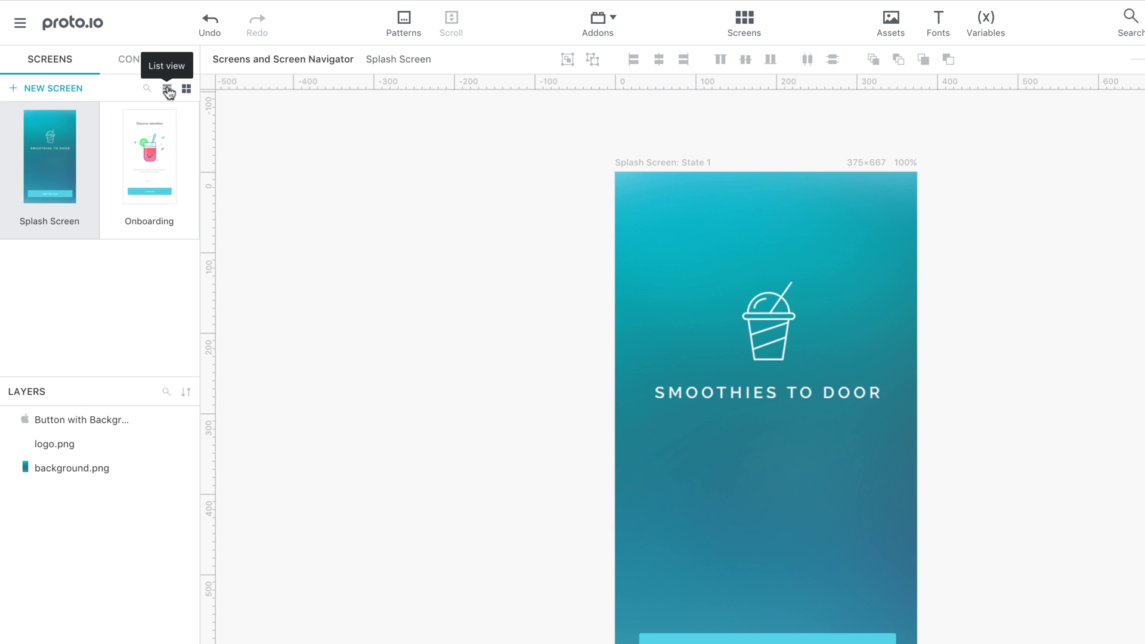
left_click(167, 89)
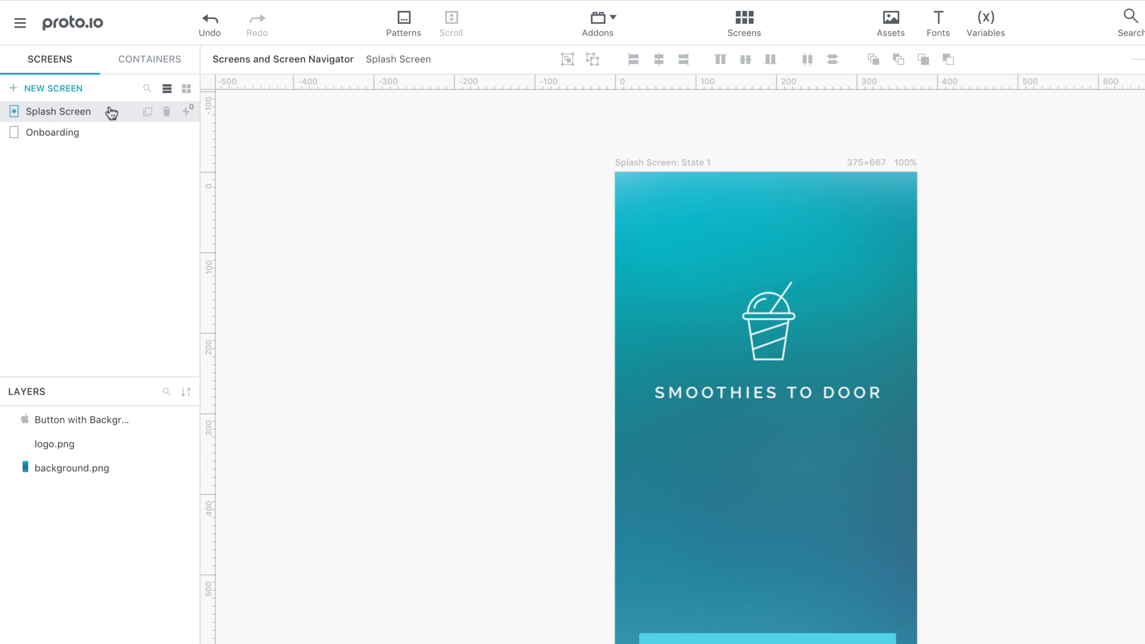
mouse_move(93, 116)
left_mouse_down()
mouse_move(92, 143)
mouse_move(77, 141)
left_mouse_up()
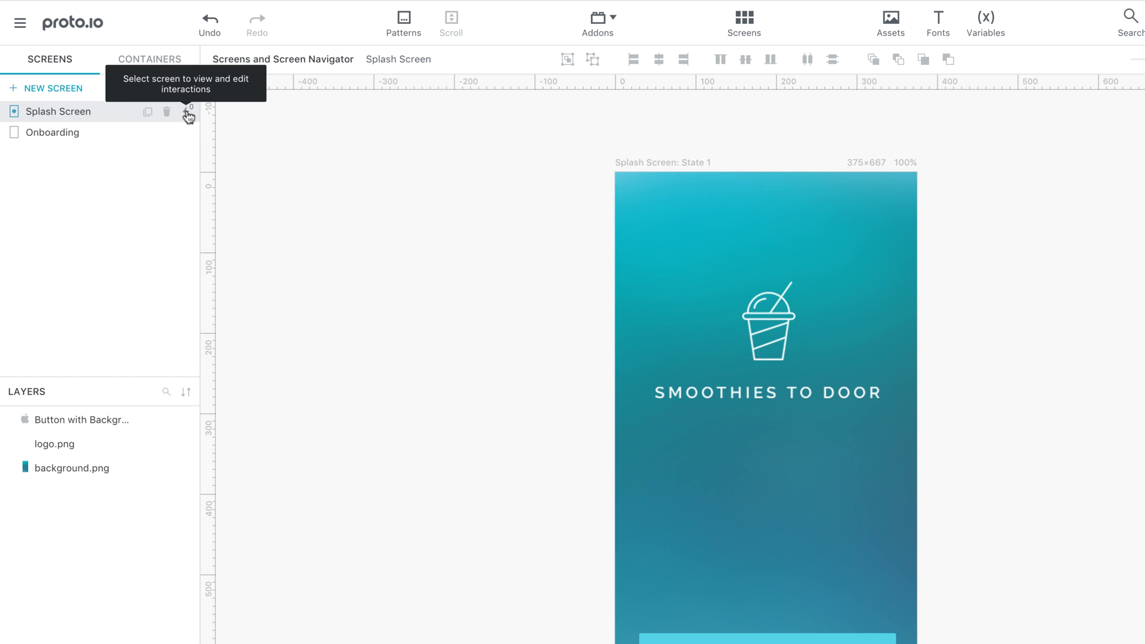
left_click(188, 115)
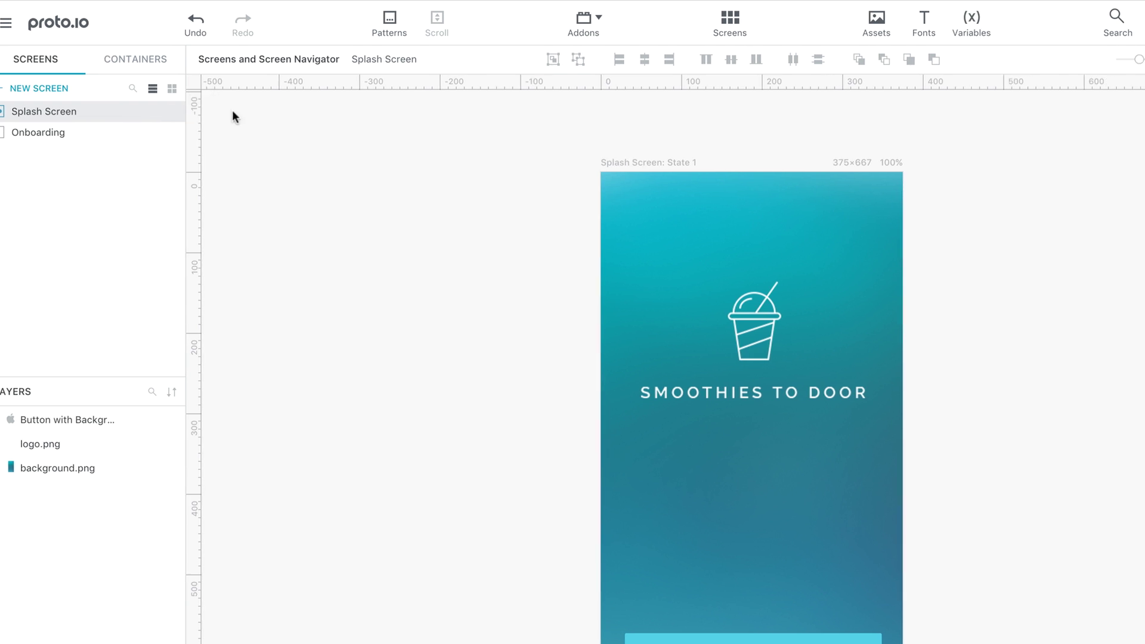
left_click(993, 152)
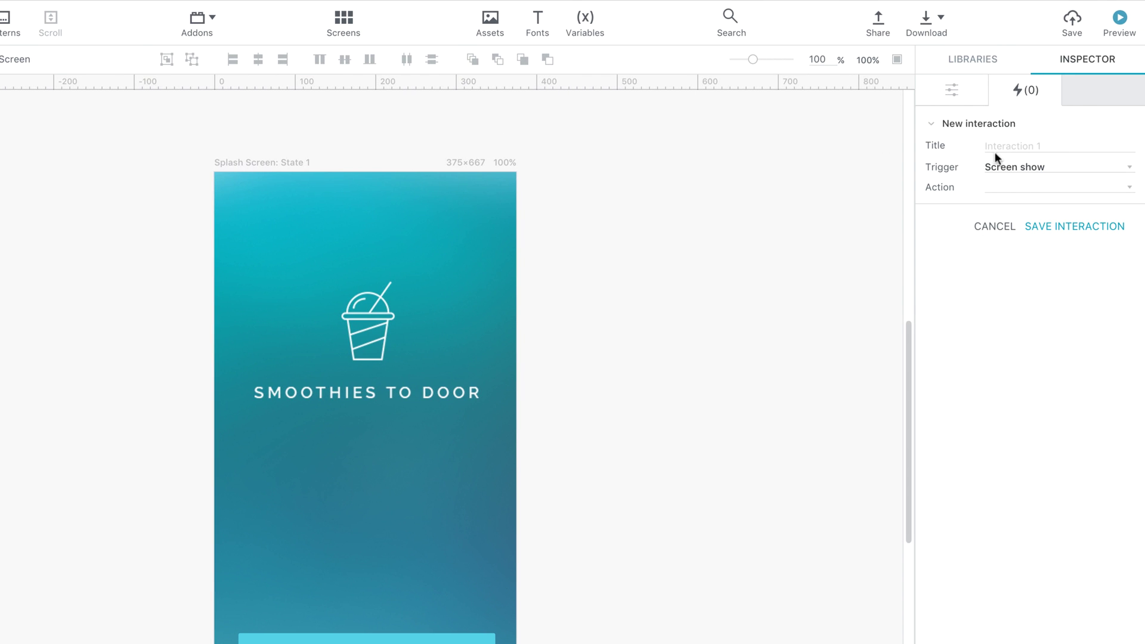
left_click(1059, 175)
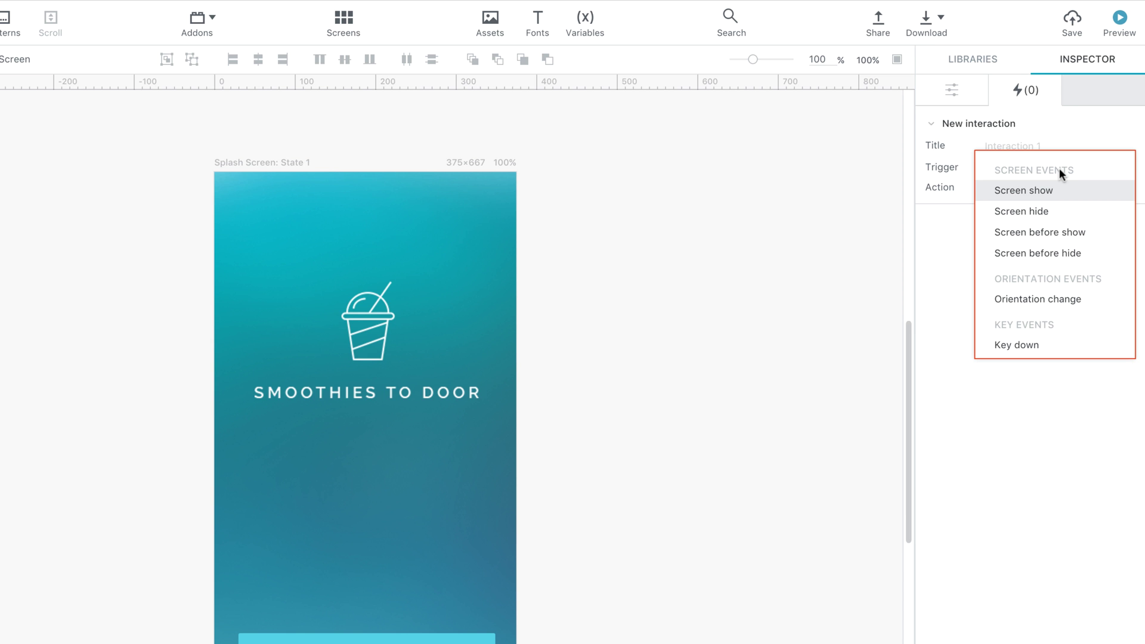
left_click(1064, 137)
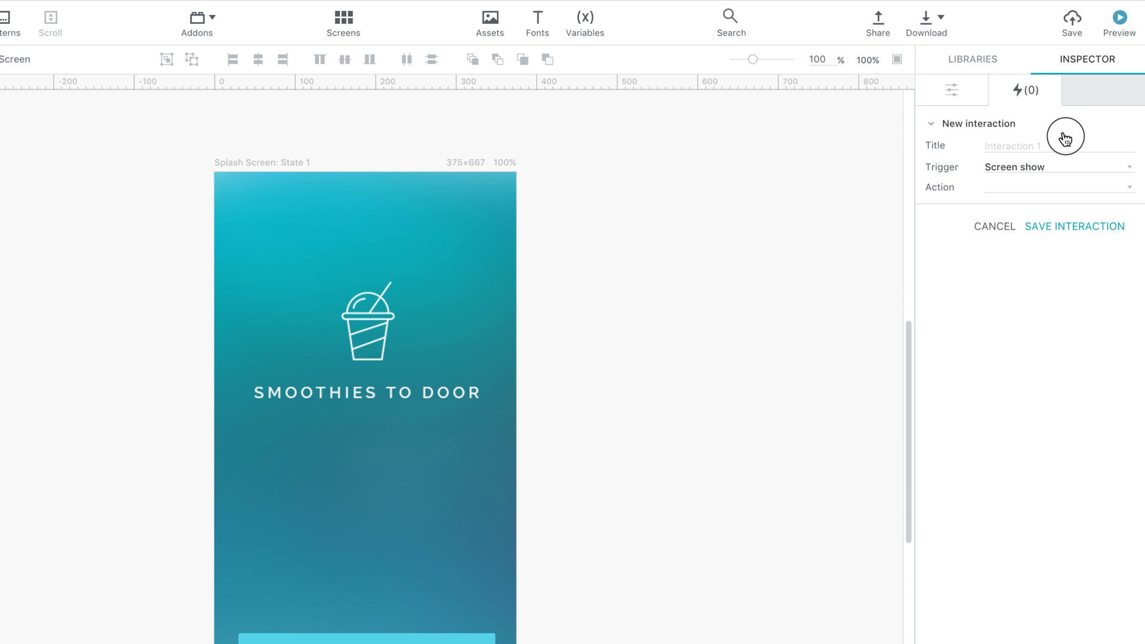
left_click(998, 227)
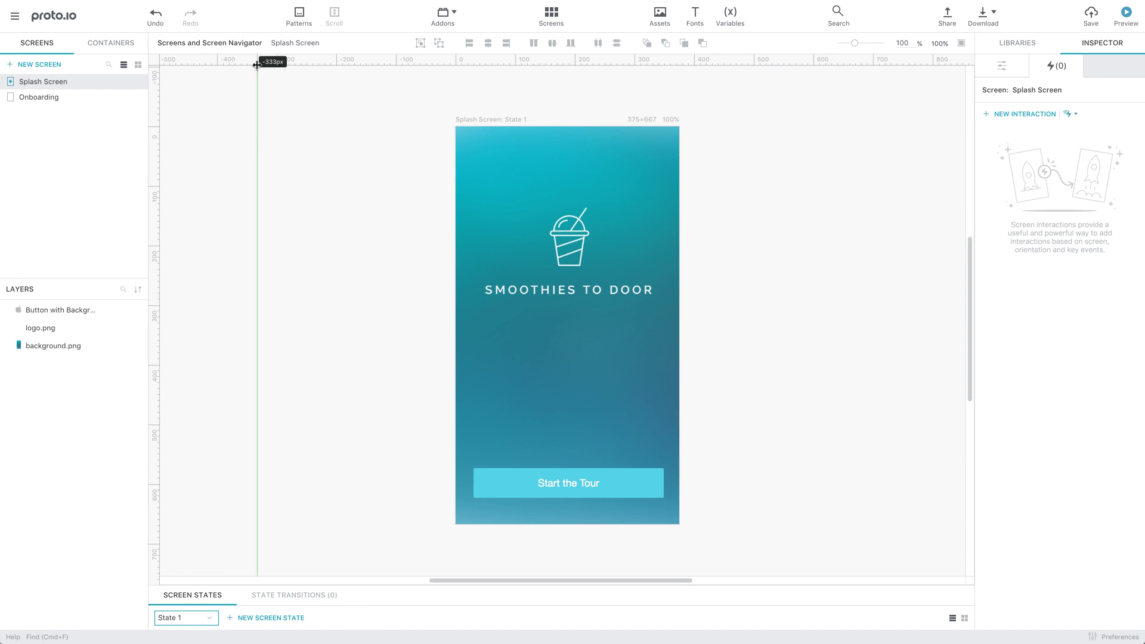
In the screens overview, swap the two thumbnails and return Splash Screen to first place.
left_click(555, 22)
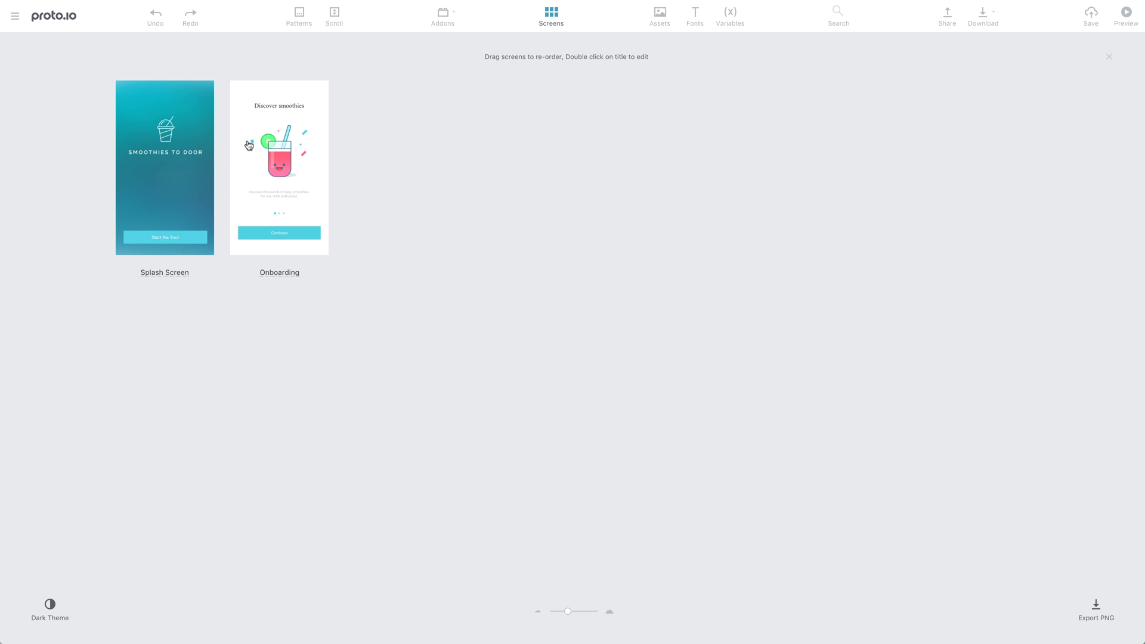
left_click_drag(194, 160, 303, 161)
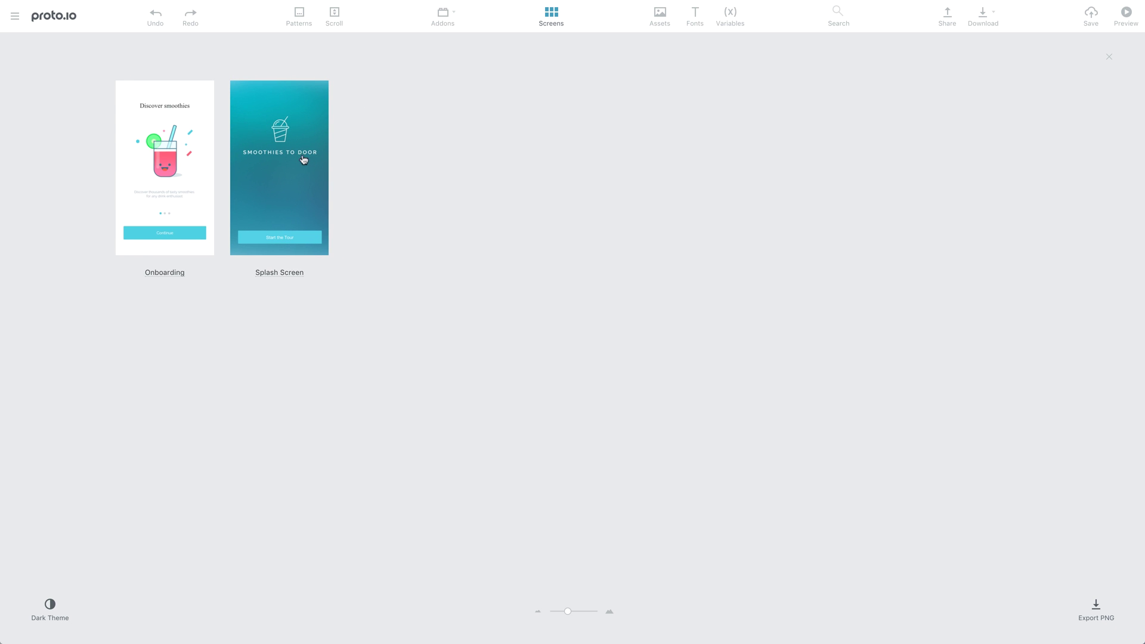
left_click_drag(158, 159, 294, 154)
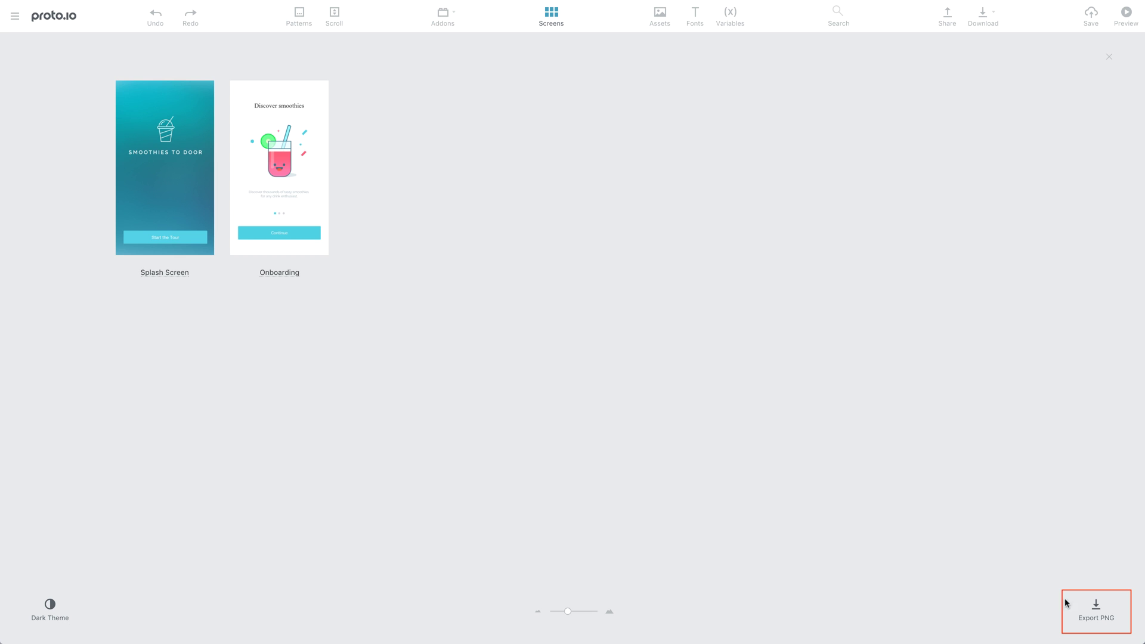
Export all screens as PNG images in a ZIP file.
left_click(1095, 610)
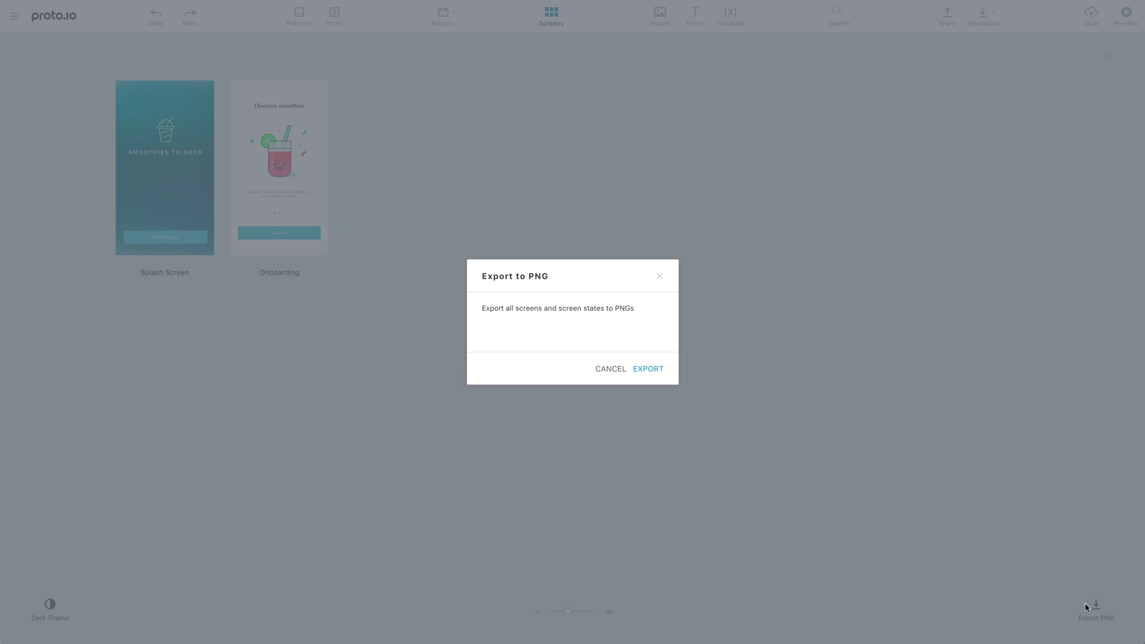
left_click(653, 375)
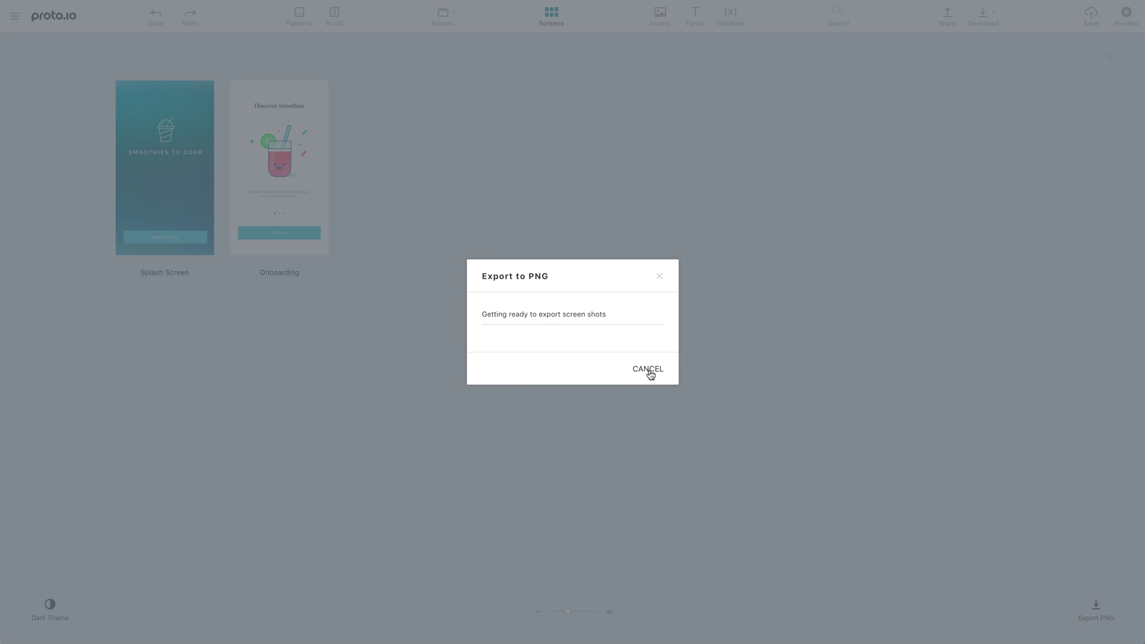
left_click(659, 280)
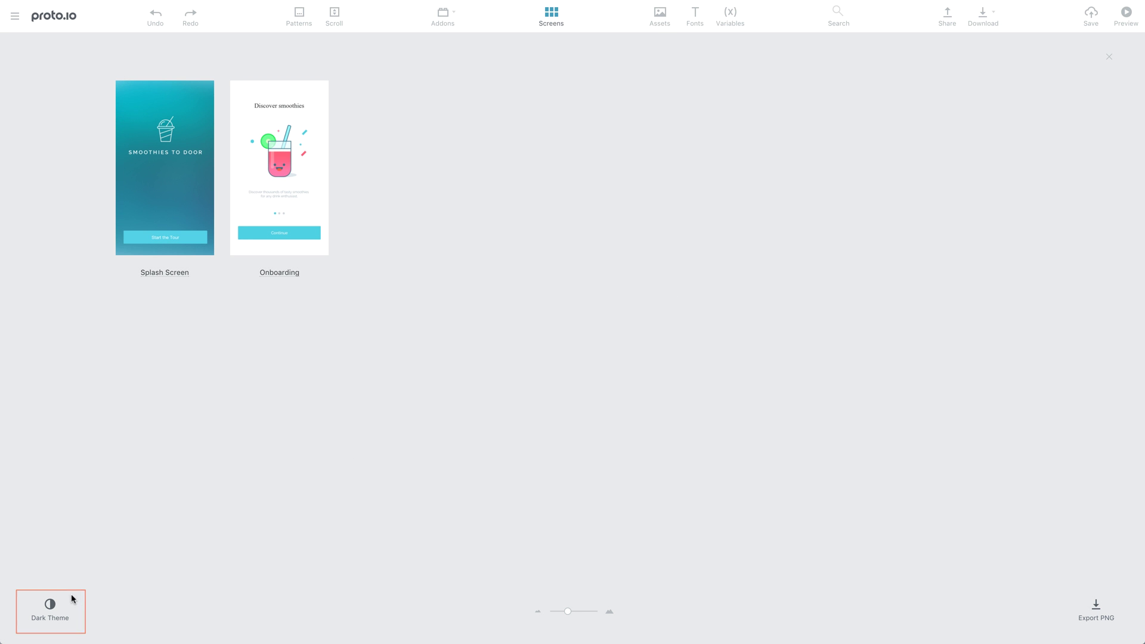
Toggle the overview's Dark Theme on and off, and open Onboarding for editing.
left_click(51, 608)
left_click(51, 608)
left_click(274, 175)
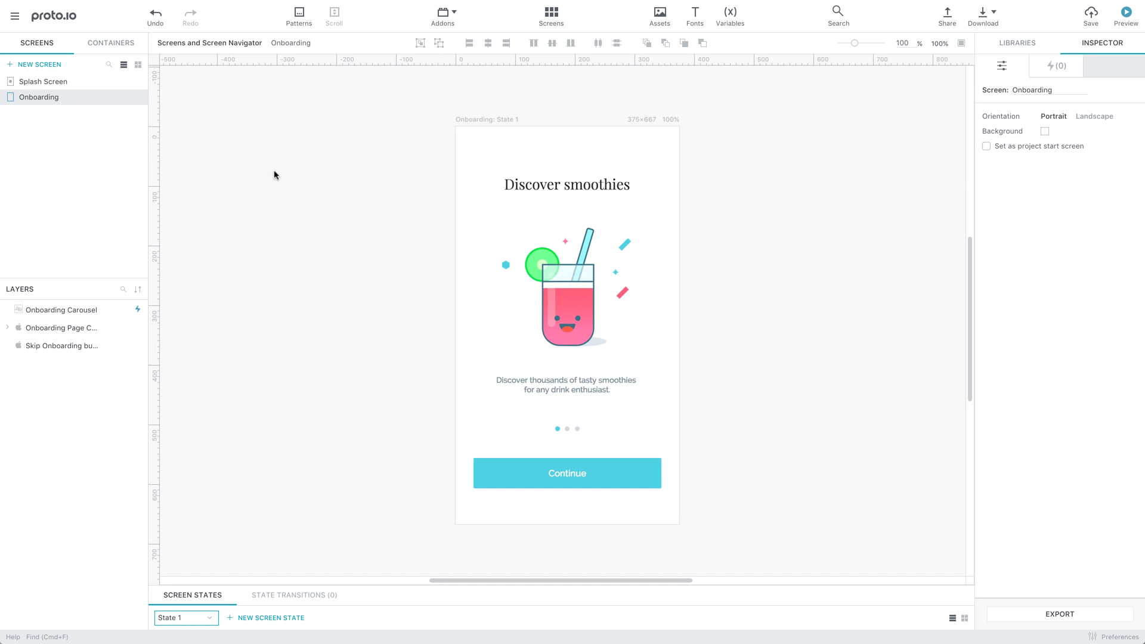